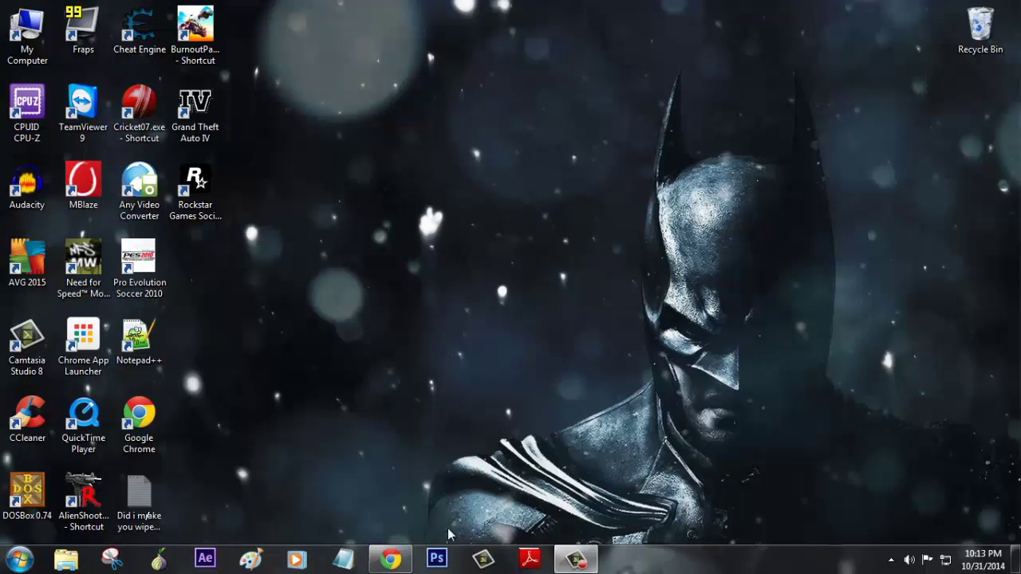
- Restore the VentureBeat article on Facebook's Tor link and scroll down to the onion address
left_click(390, 559)
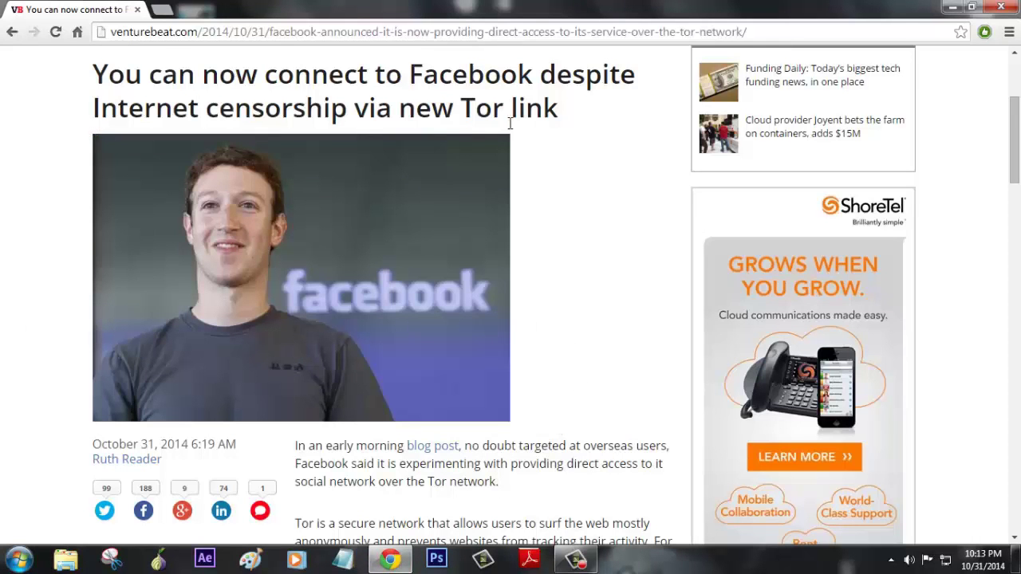
scroll(579, 263, "down", 2)
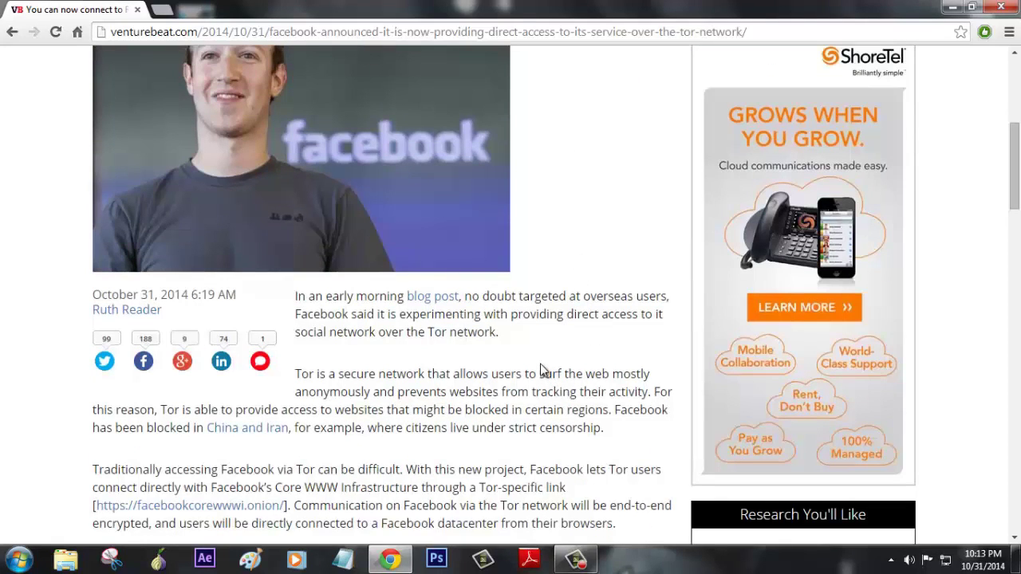
scroll(532, 361, "down", 2)
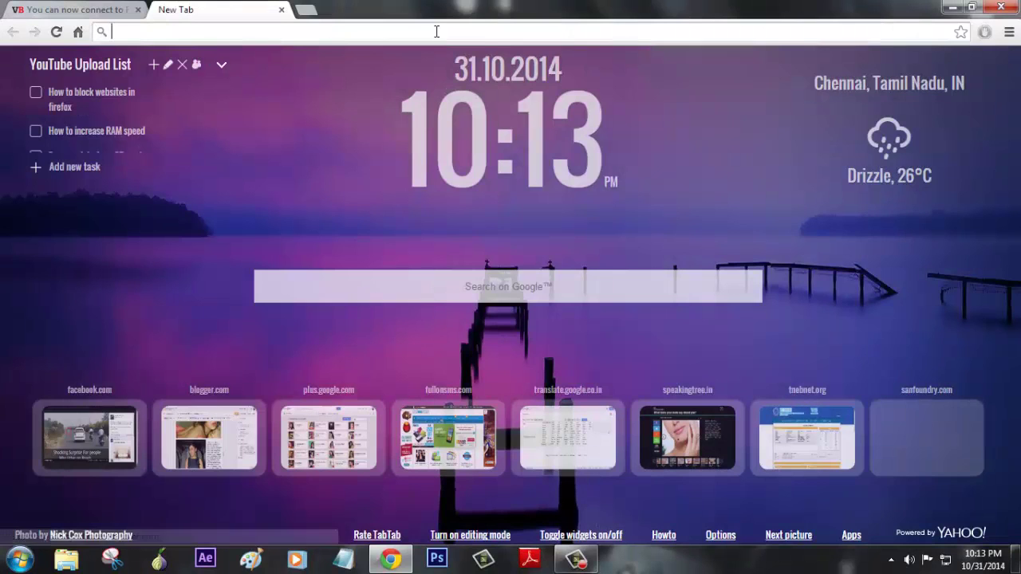
- Load torproject.org and start downloading the Tor Browser 4.0 Windows installer (32.7 MB)
type("torproject.org")
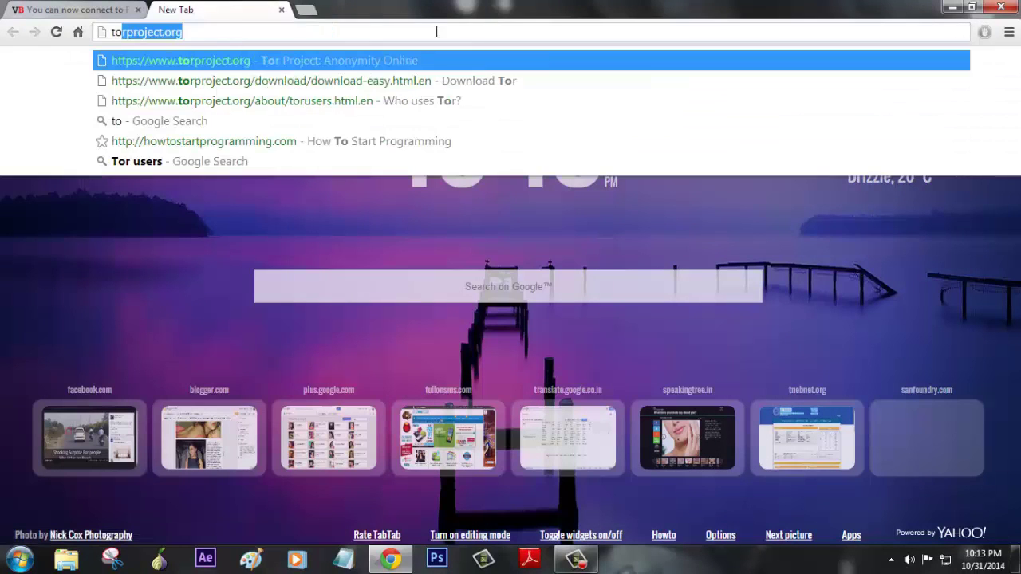
key("Return")
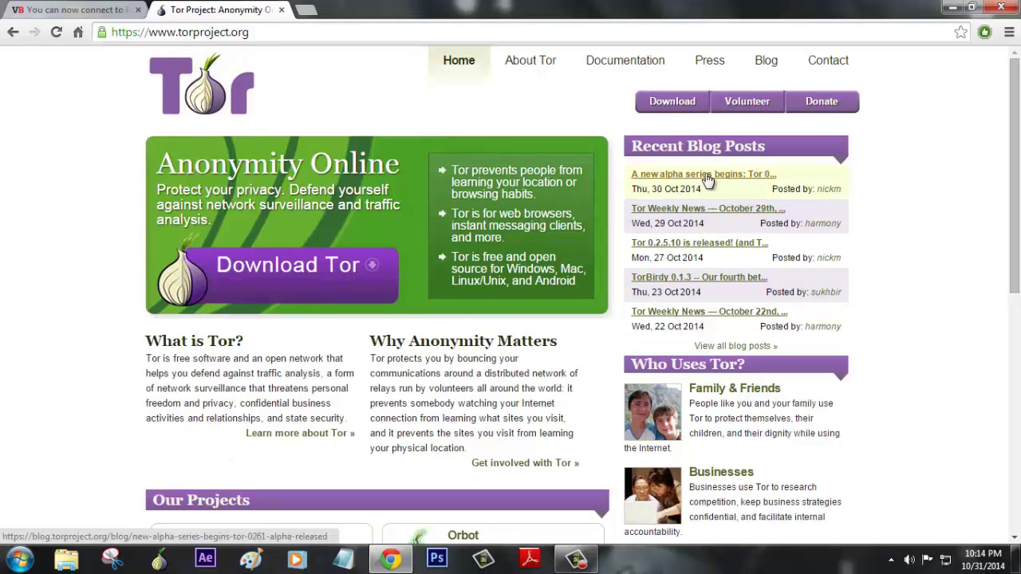
left_click(292, 287)
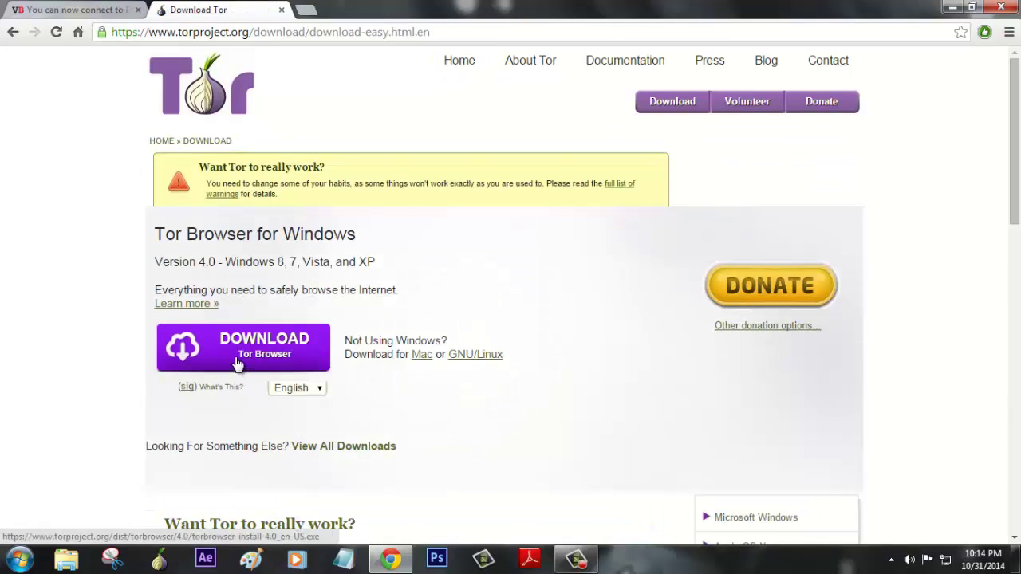
left_click(281, 368)
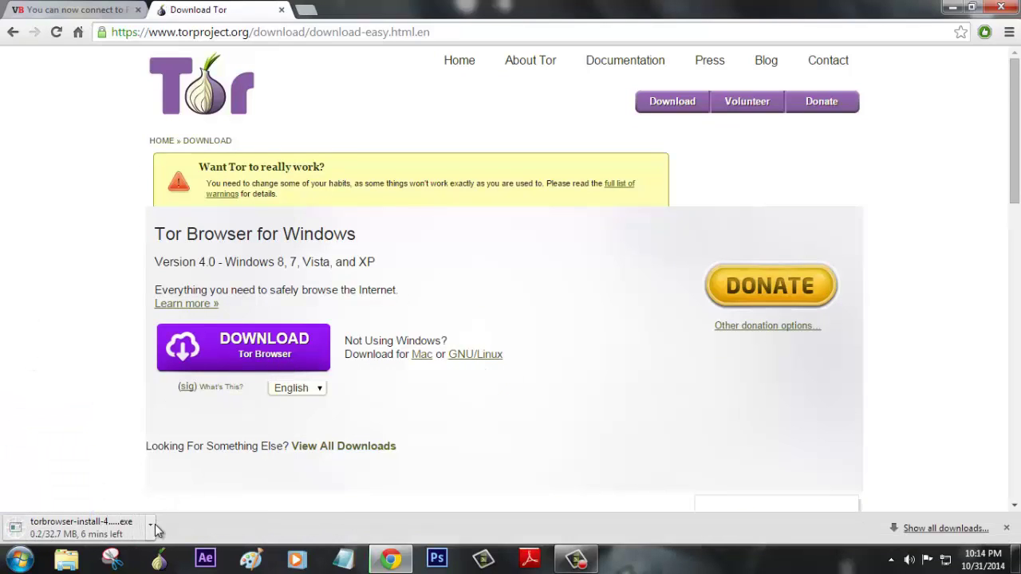
- Run the installer in English, install Tor Browser into the desktop Tor Browser folder, and finish
left_click(150, 524)
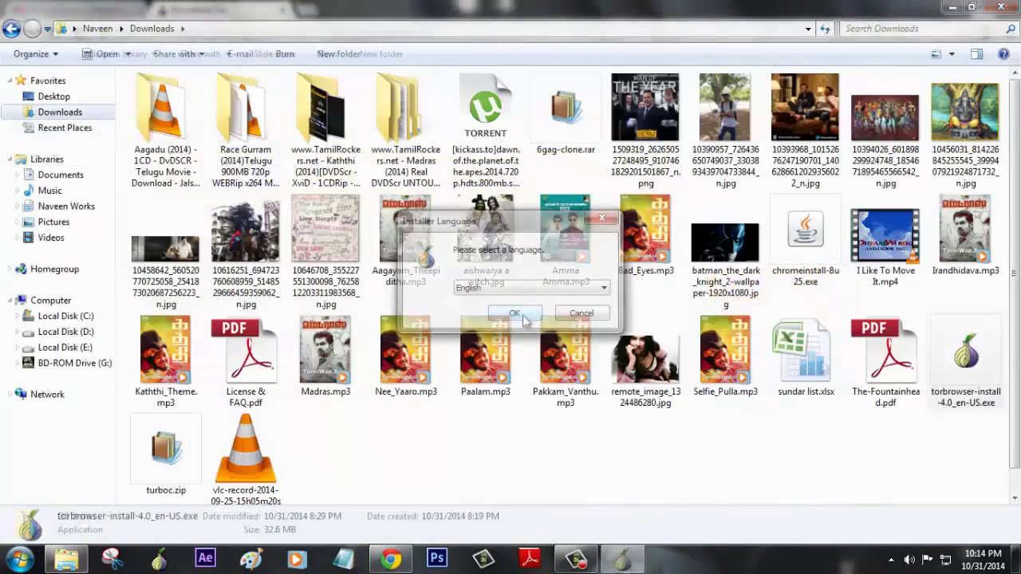
left_click(519, 319)
left_click(613, 402)
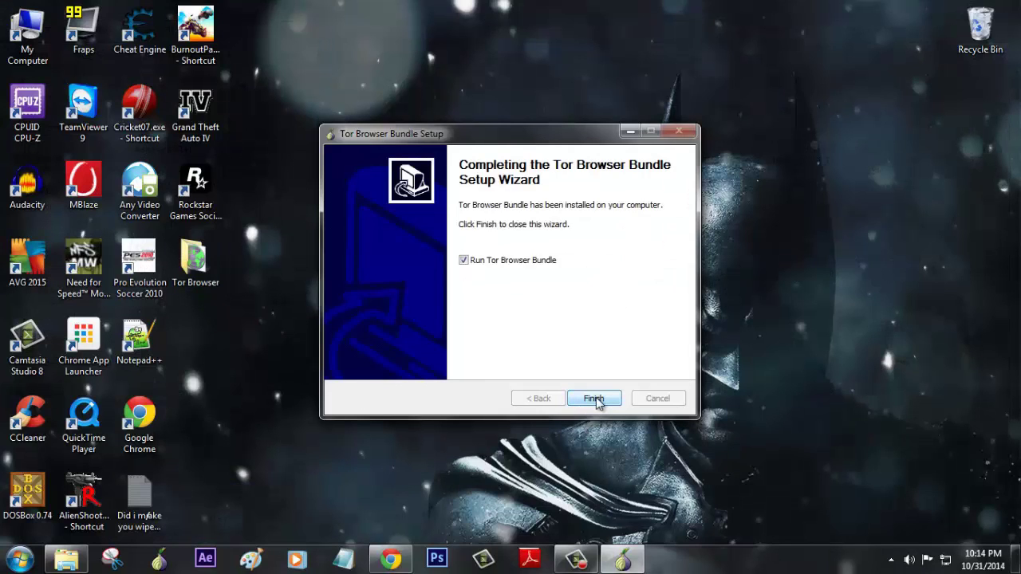
key("Return")
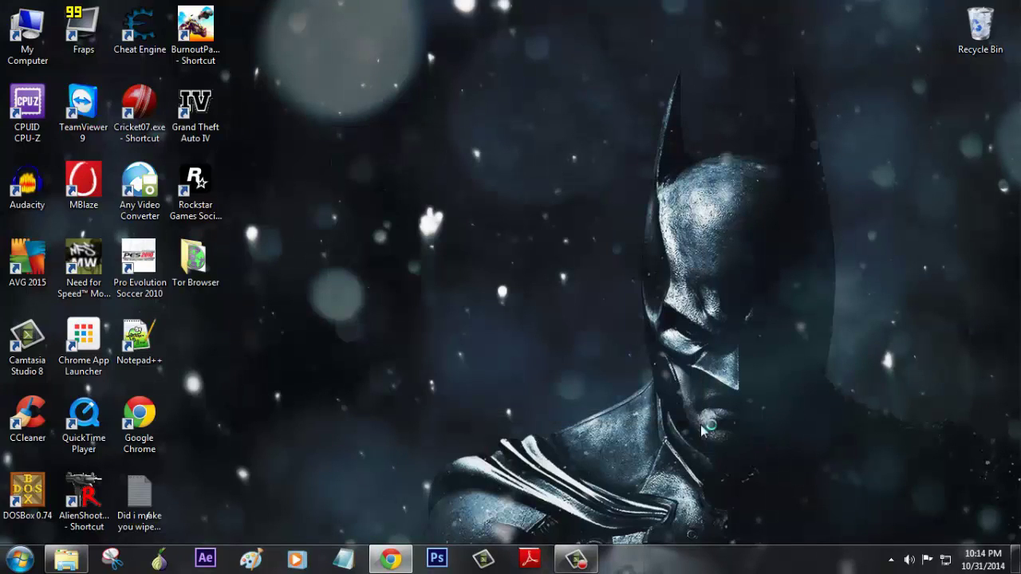
left_click(399, 557)
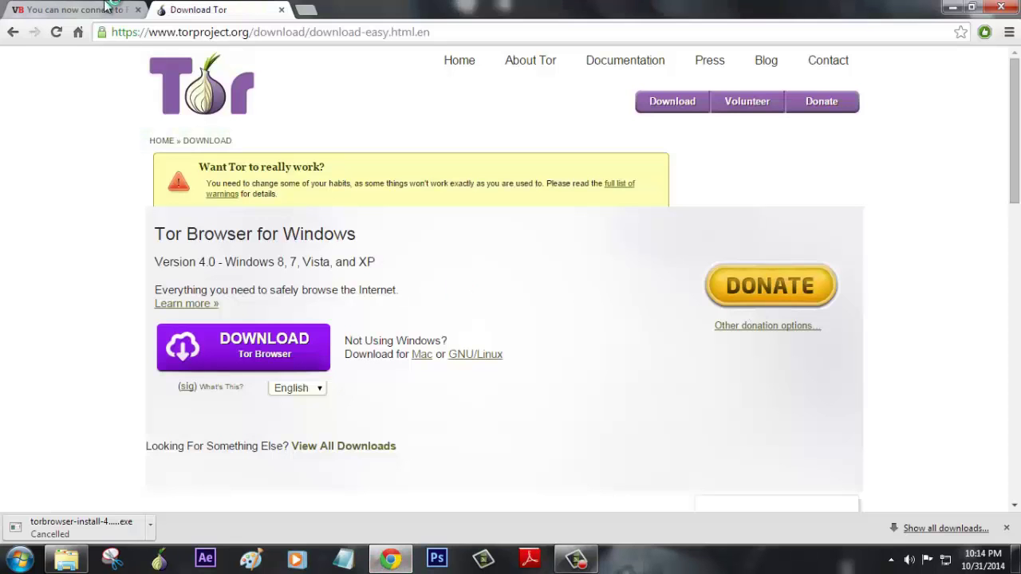
left_click(80, 9)
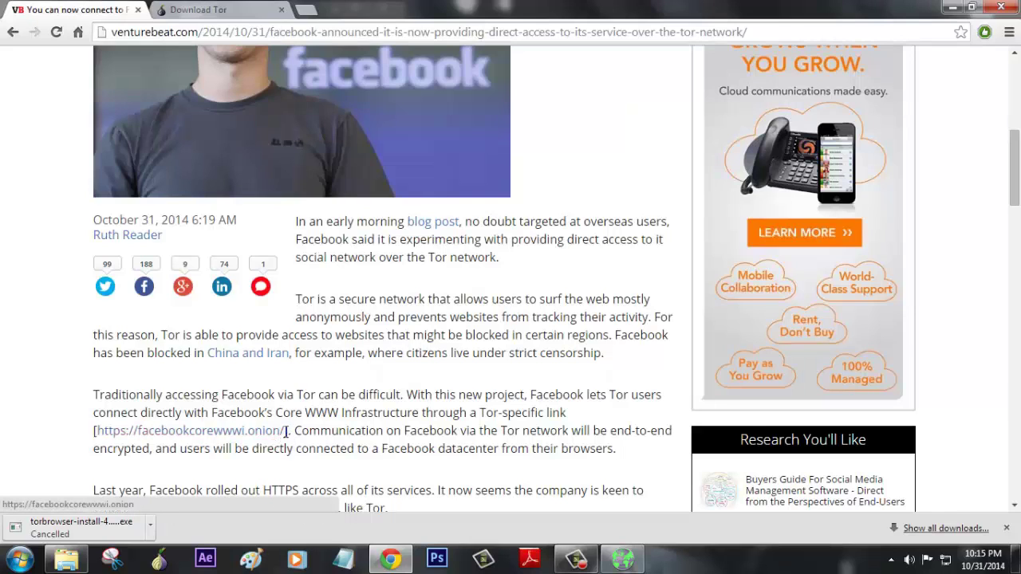
left_click_drag(281, 431, 105, 430)
right_click(107, 427)
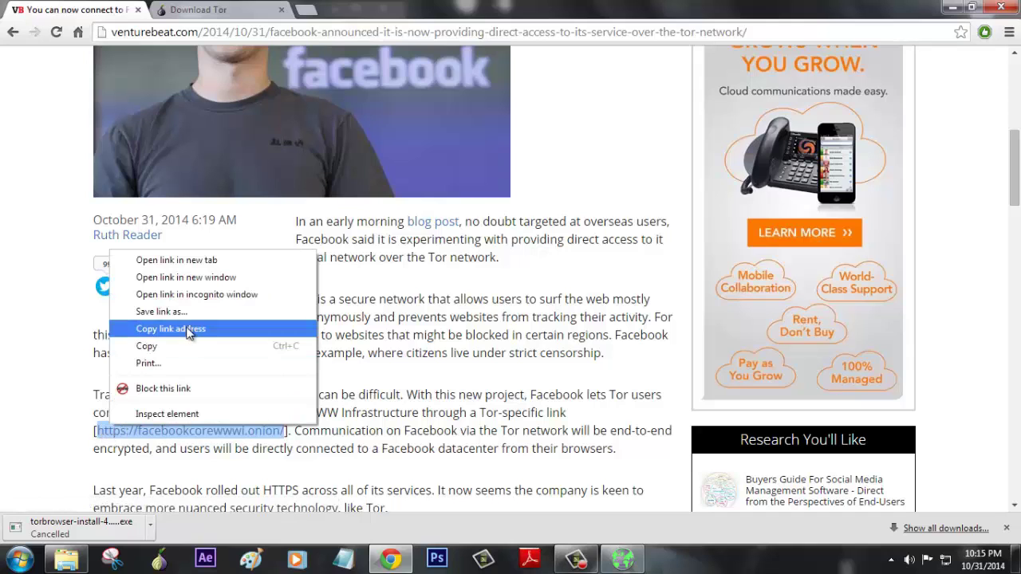
left_click(189, 330)
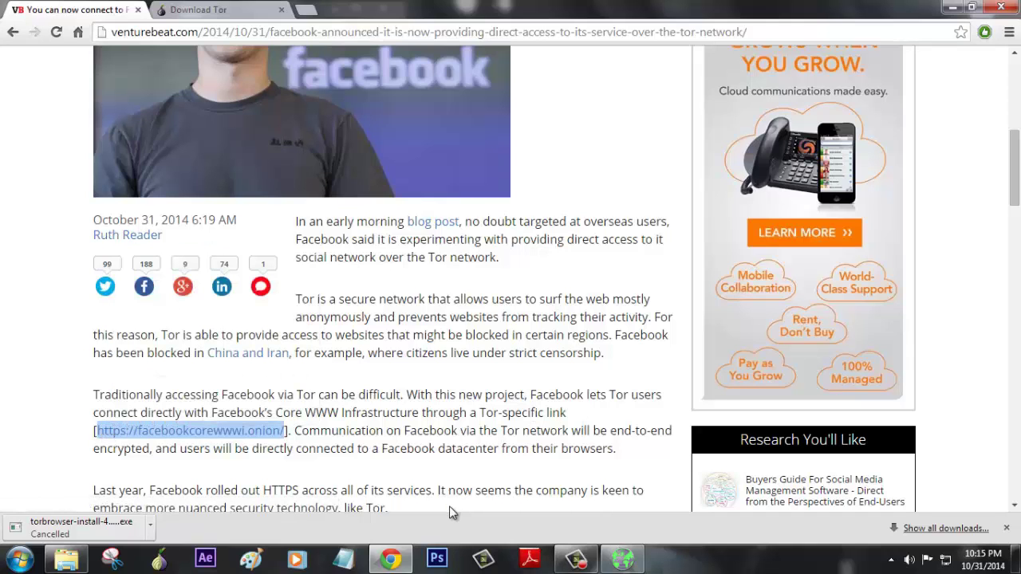
- Minimize Chrome and connect directly to the Tor network from Tor Network Settings
left_click(955, 6)
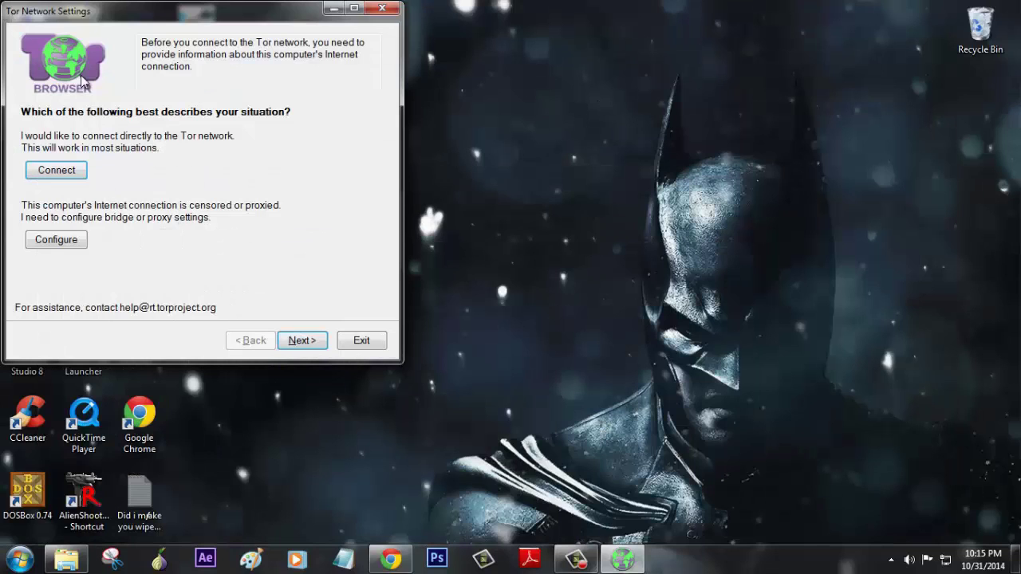
left_click(60, 172)
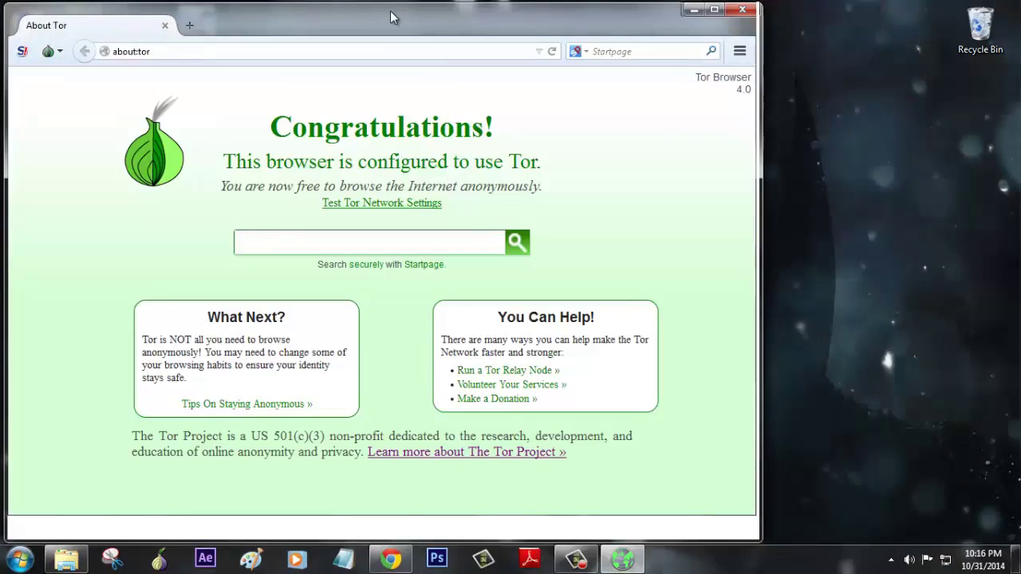
- Maximize Tor Browser and load the pasted facebookcorewwwi.onion address in place of about:tor
double_click(390, 10)
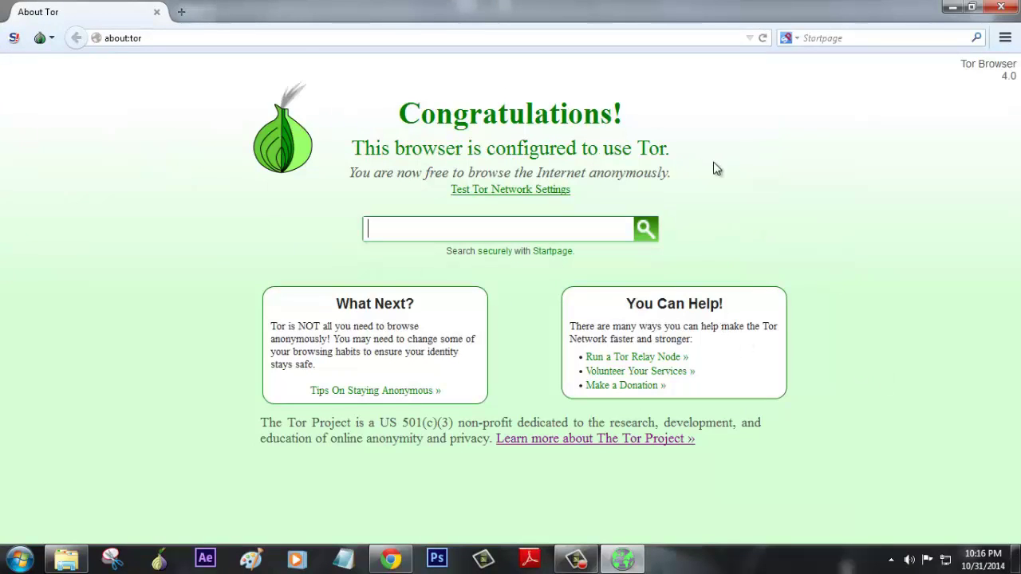
left_click(304, 42)
left_click(390, 559)
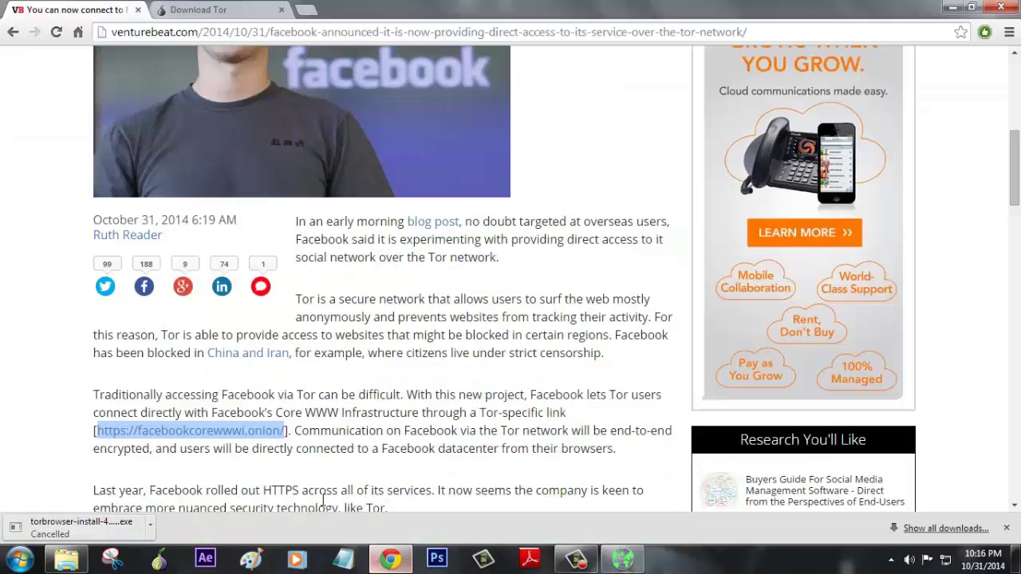
left_click(390, 559)
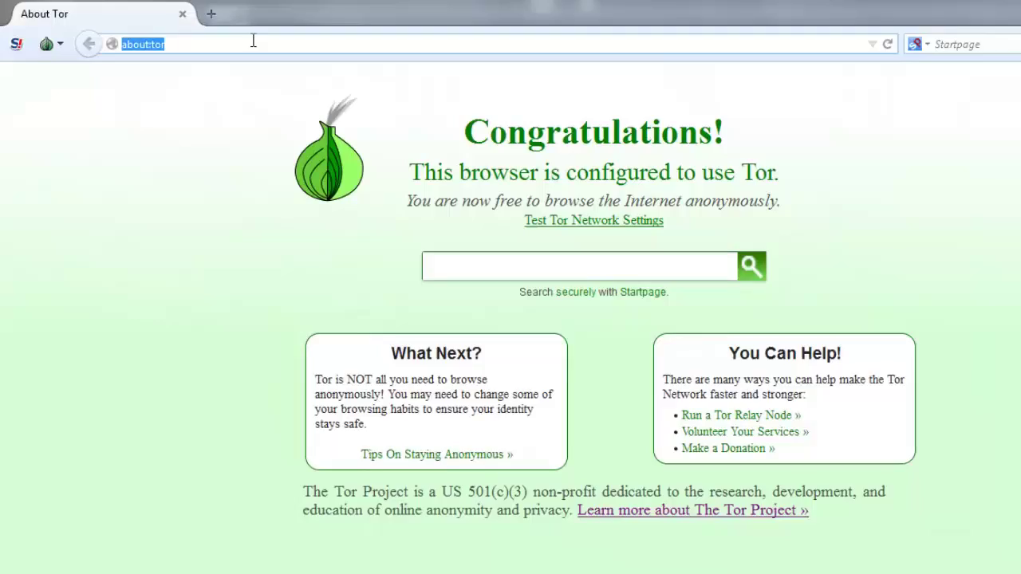
key("ctrl+v")
key("Return")
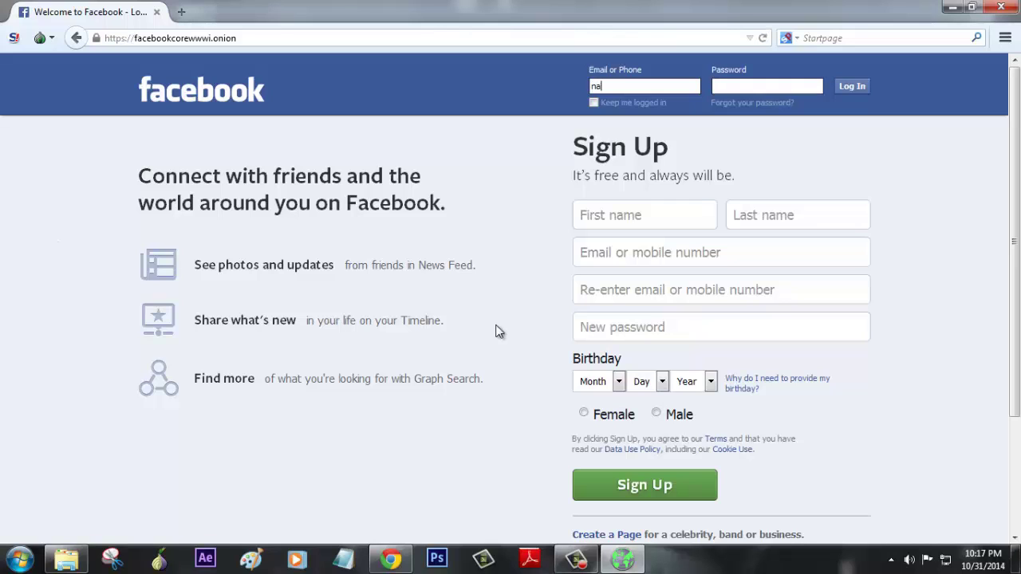
- Log in to Facebook's onion site with the account e-mail and password
key("Down")
key("Return")
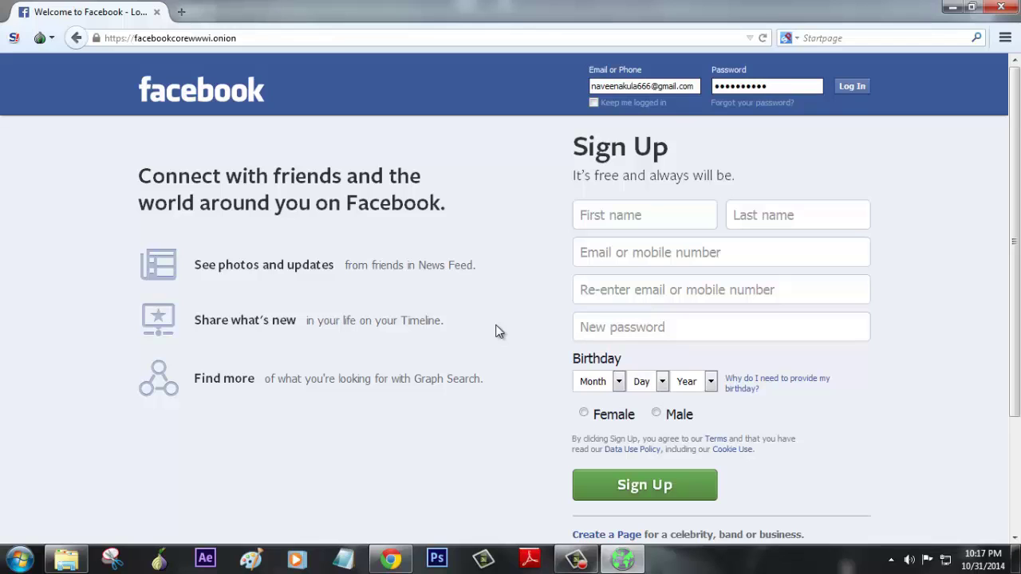
key("Return")
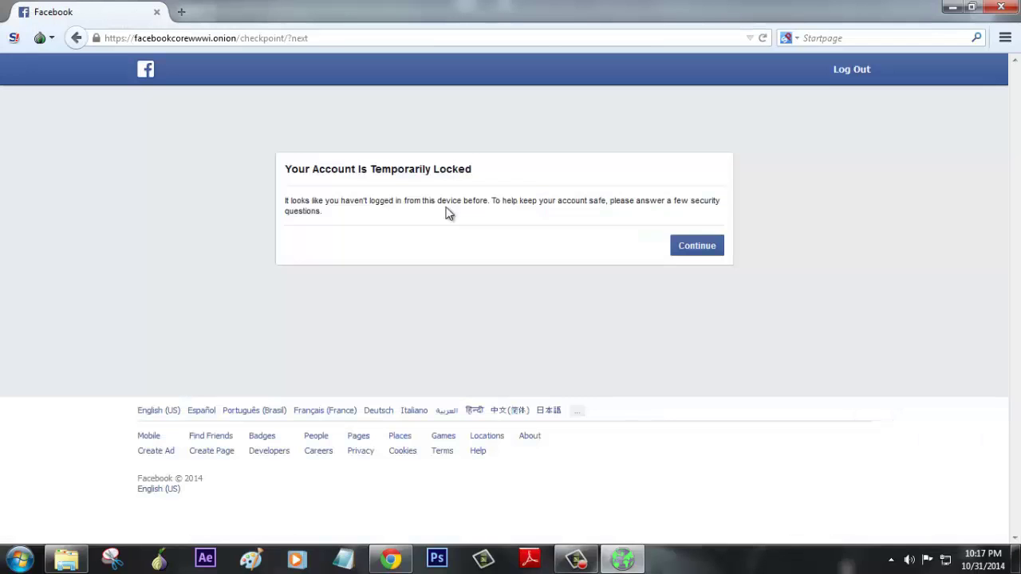
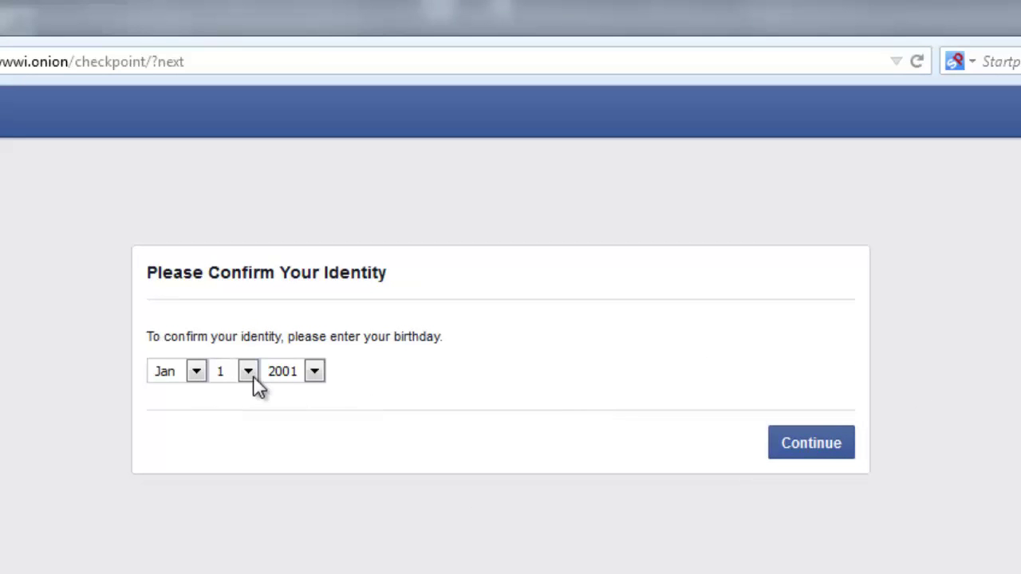
- Confirm the account's birth day and year in the identity check and continue to the feed
left_click(248, 371)
left_click(230, 519)
left_click(315, 372)
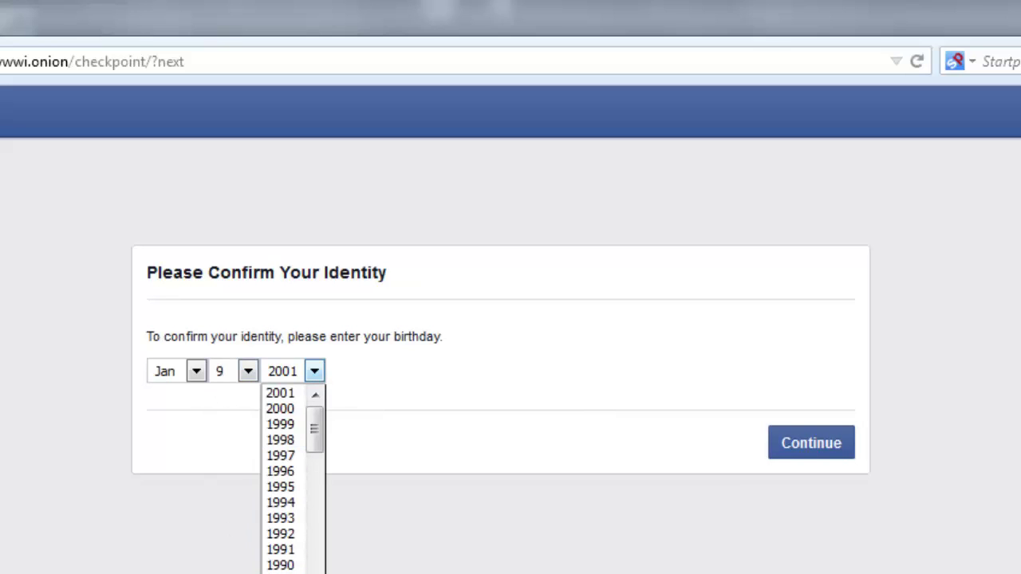
left_click(293, 504)
left_click(812, 444)
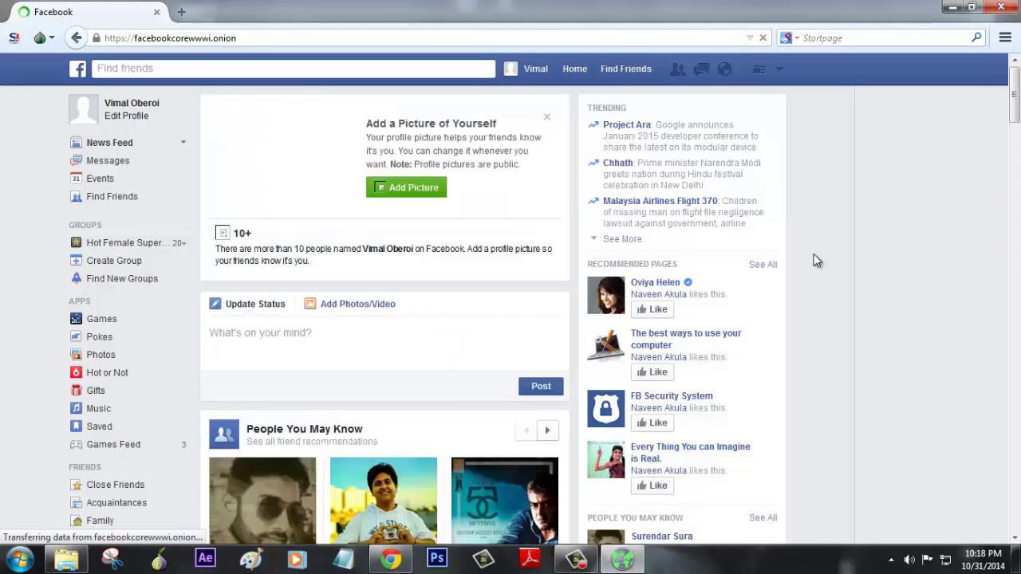
- Scroll the news feed past the Marilyn Monroe posts to the Hungary protest photo and Insidious trailer
scroll(820, 311, "down", 4)
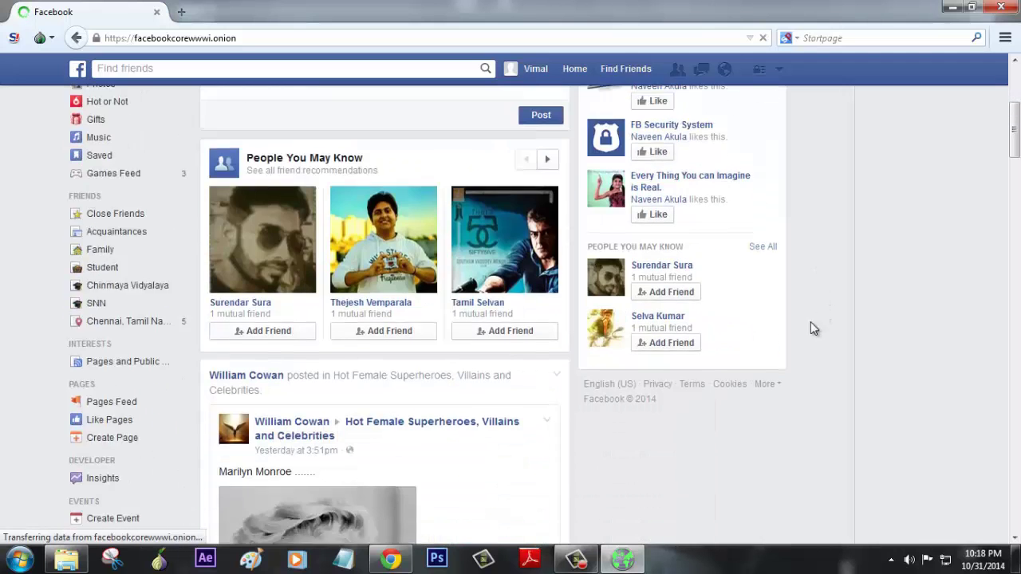
scroll(644, 352, "up", 4)
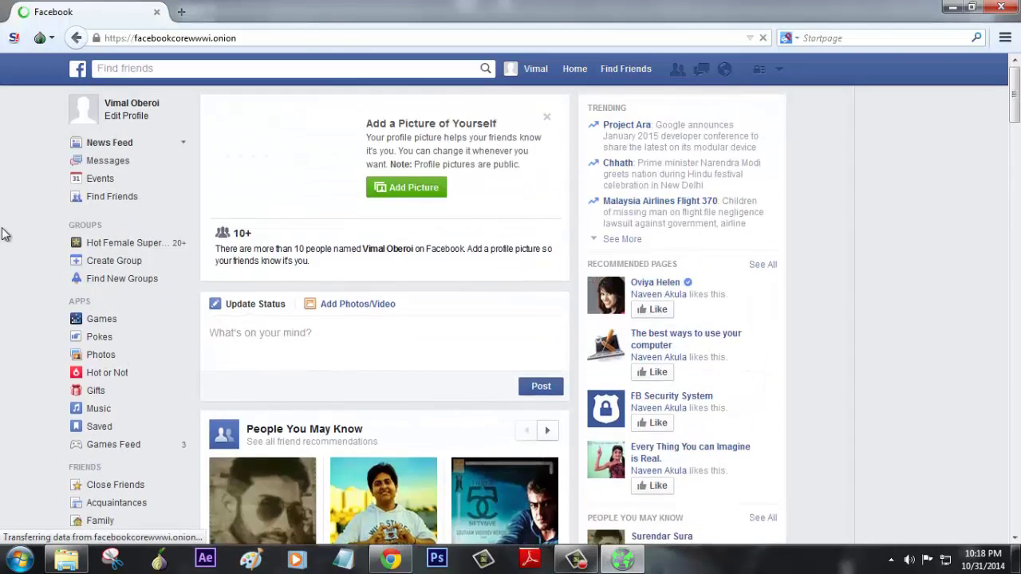
scroll(4, 234, "down", 6)
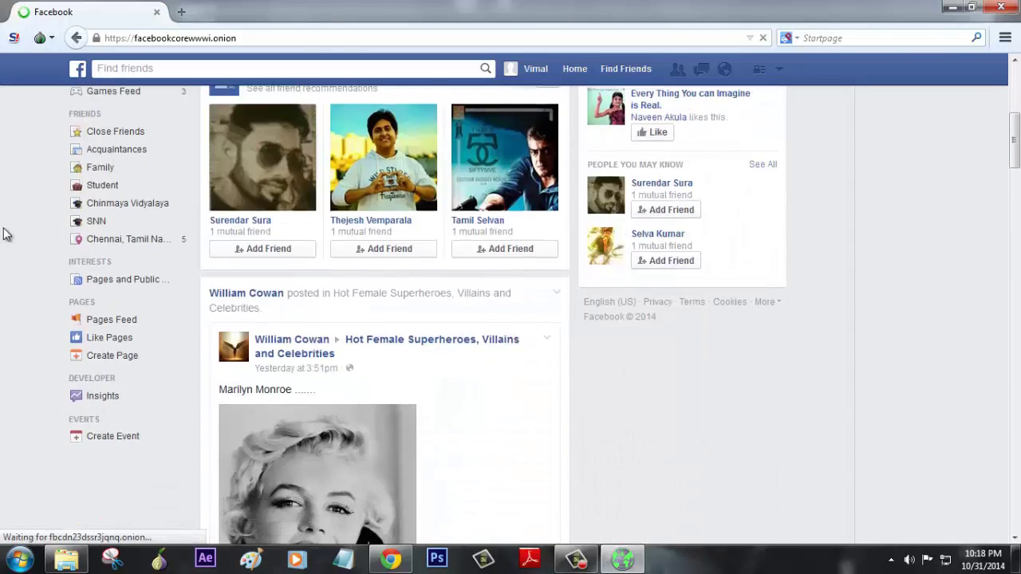
scroll(4, 234, "down", 4)
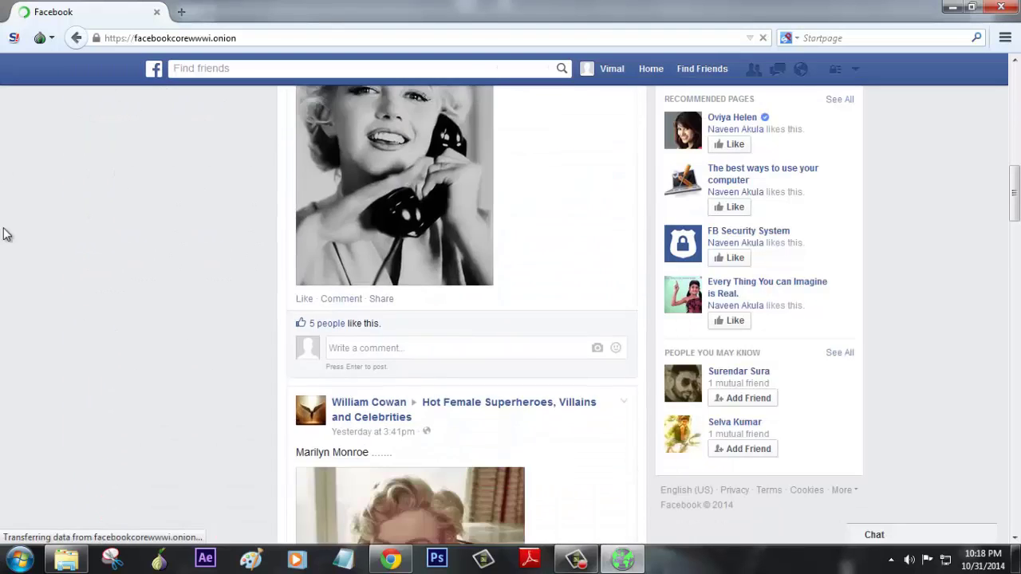
scroll(4, 234, "down", 7)
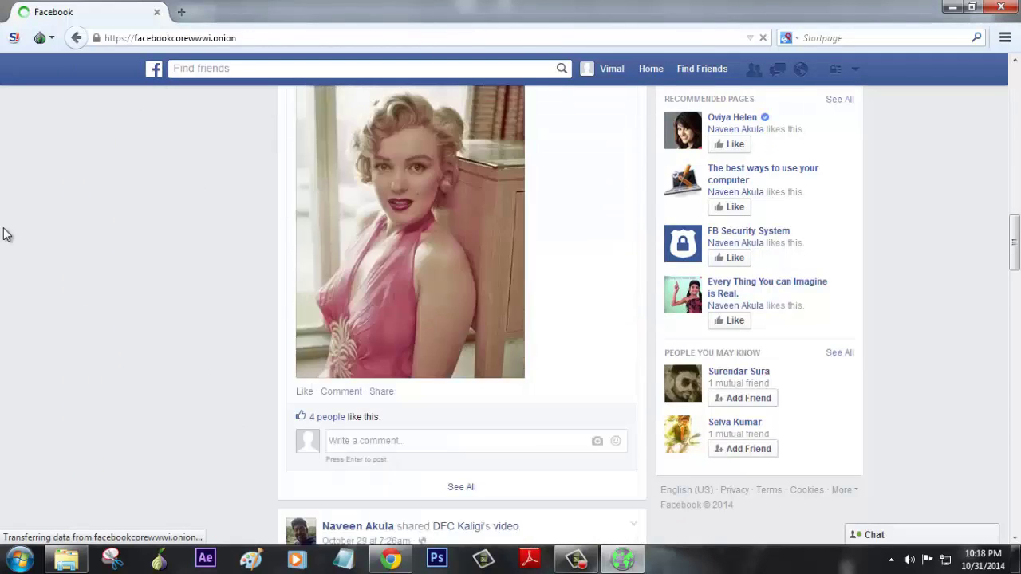
scroll(4, 234, "down", 3)
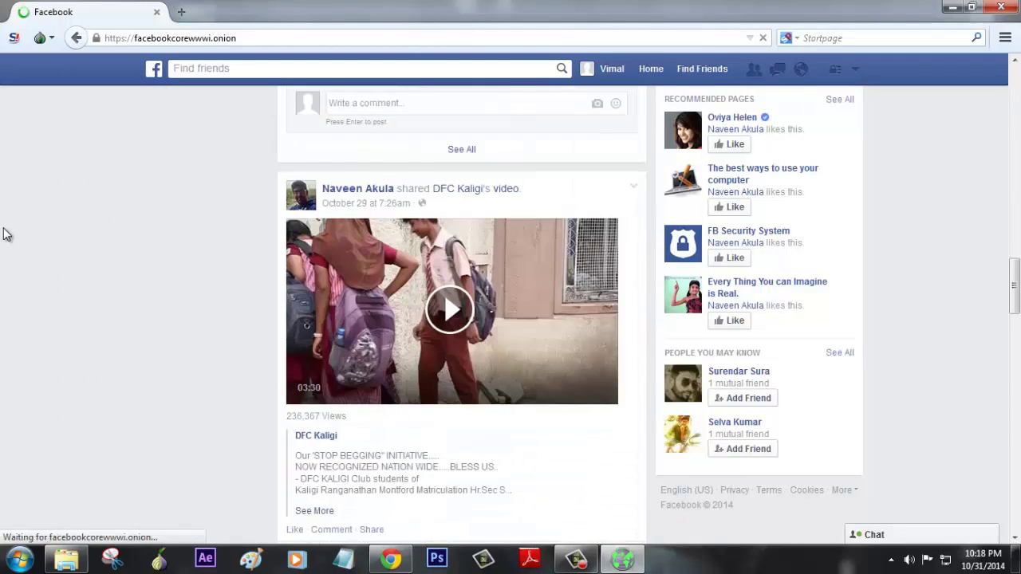
scroll(4, 234, "down", 5)
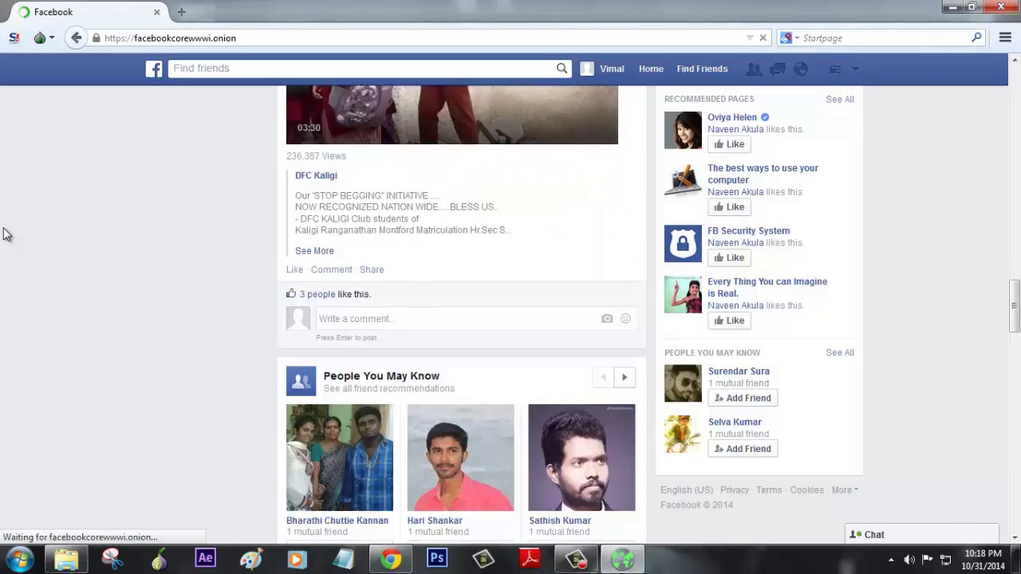
scroll(4, 234, "down", 10)
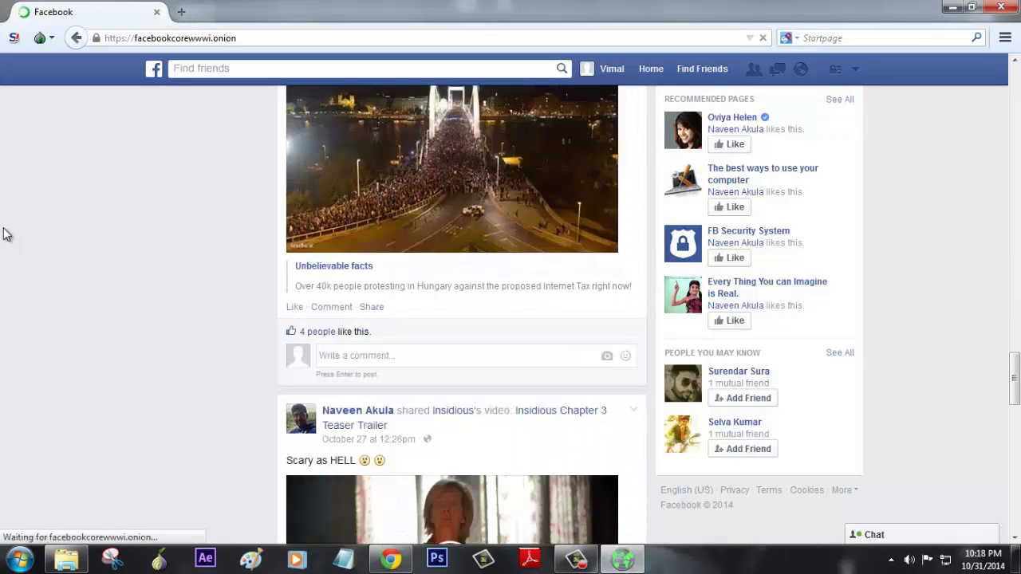